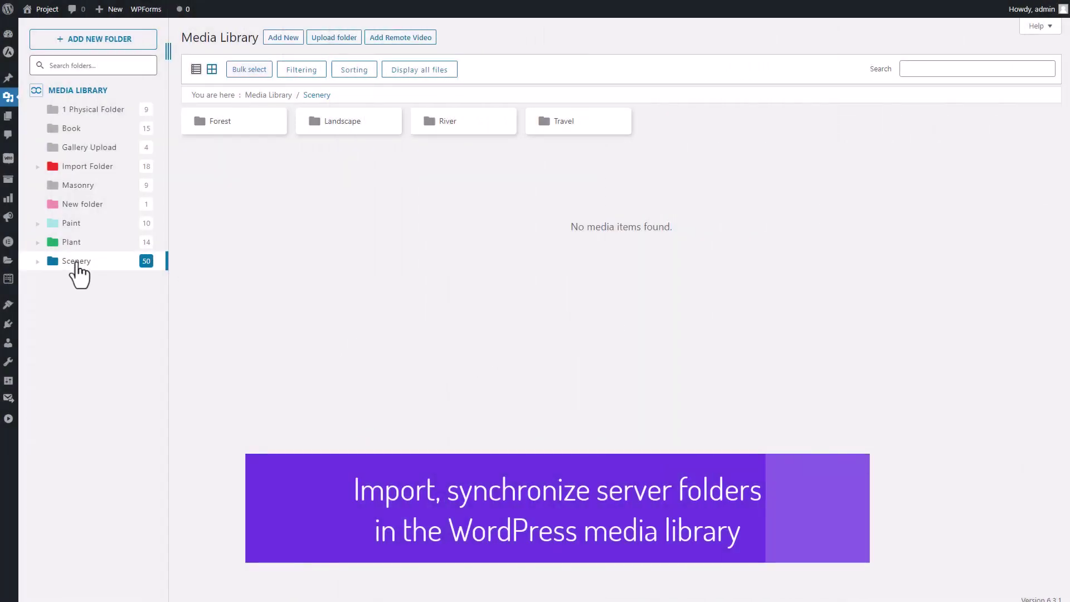
Open the 1 Physical Folder in the media library.
click(90, 115)
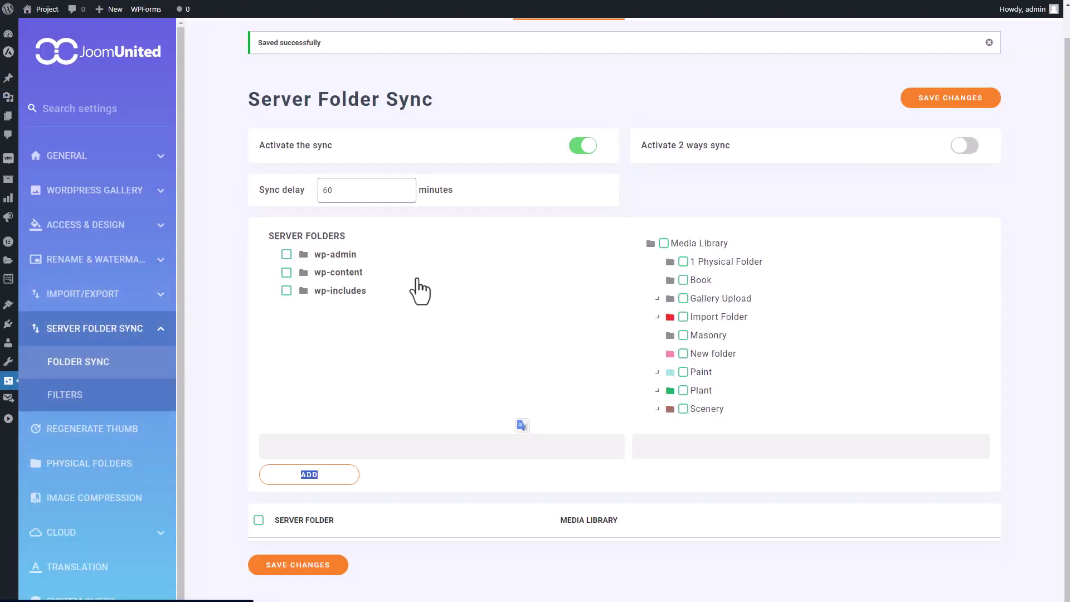
Clear the stray selection and show the WP Media Folder Import/Export settings.
click(560, 384)
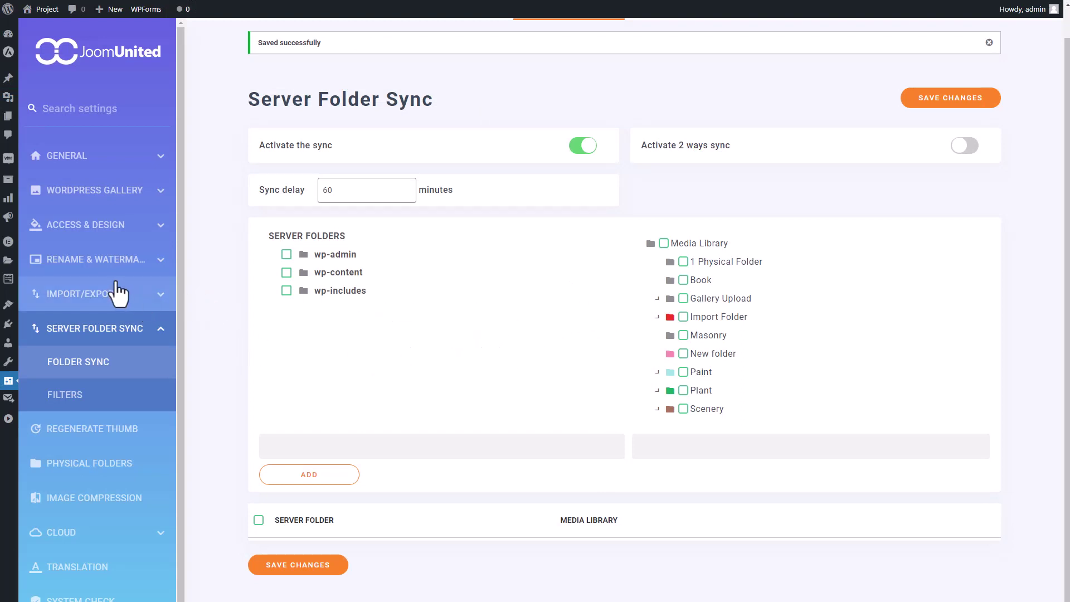
click(53, 294)
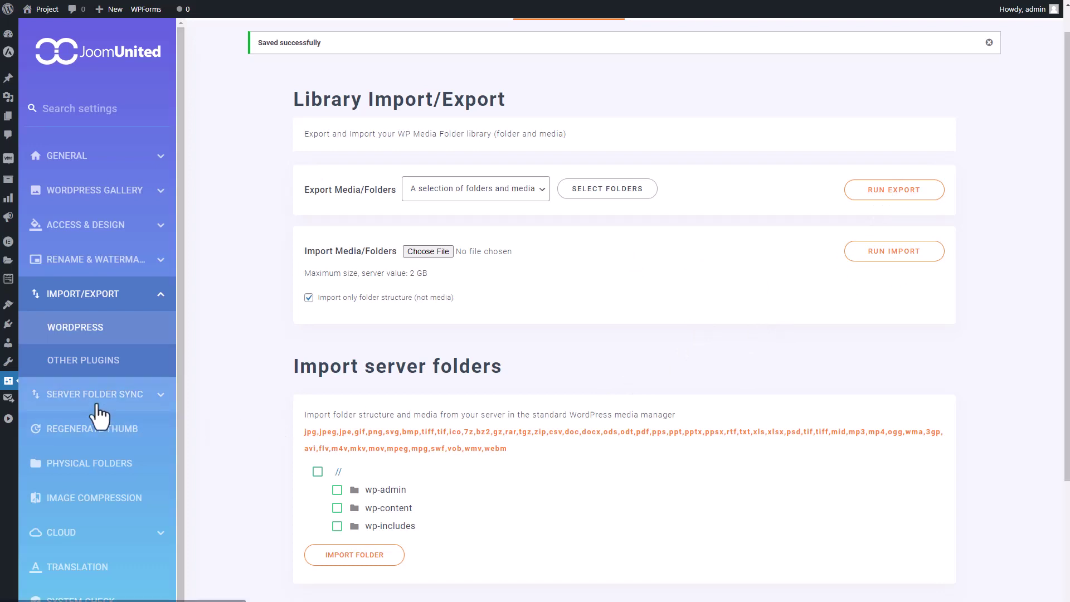
Go back to the Folder Sync page, which has sync activated with a 60-minute delay.
click(139, 394)
drag(390, 98, 432, 104)
click(450, 98)
mouse_move(310, 147)
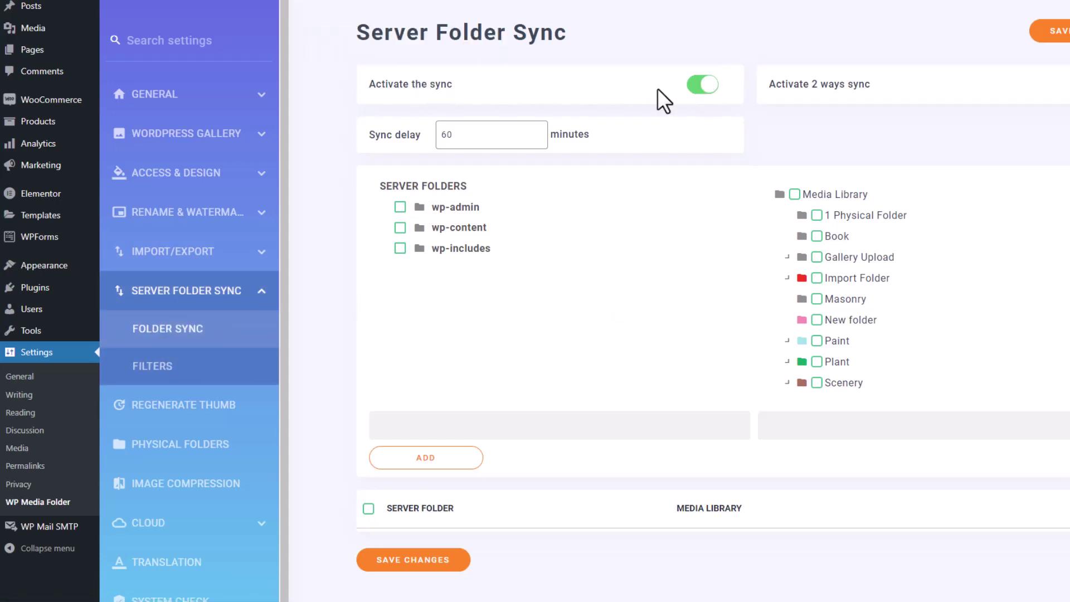
Pair the wp-admin server folder with the Gallery Upload media folder and queue it.
click(702, 85)
click(702, 84)
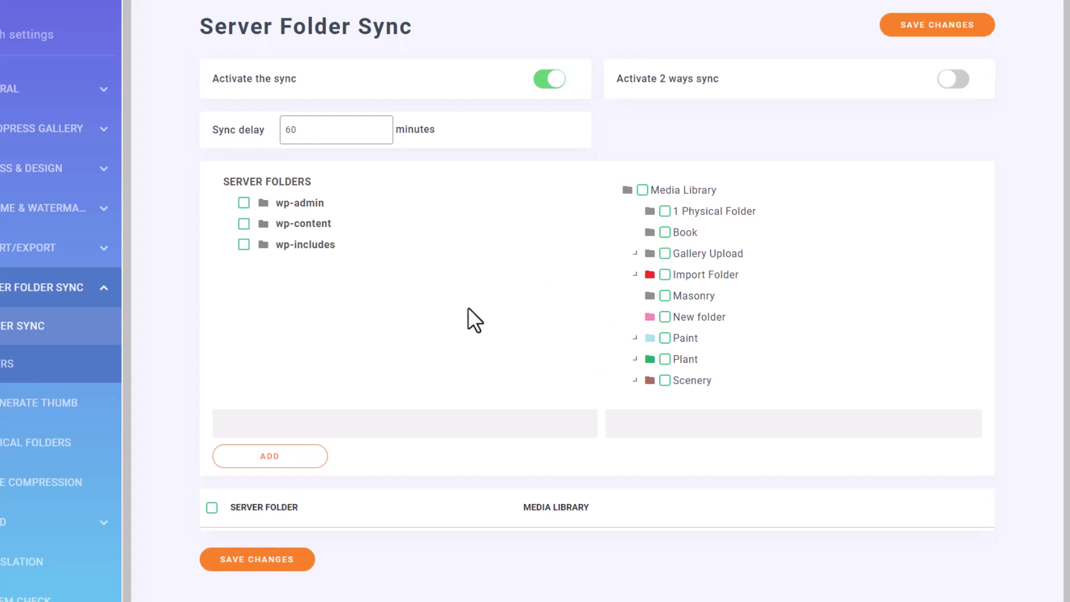
click(244, 202)
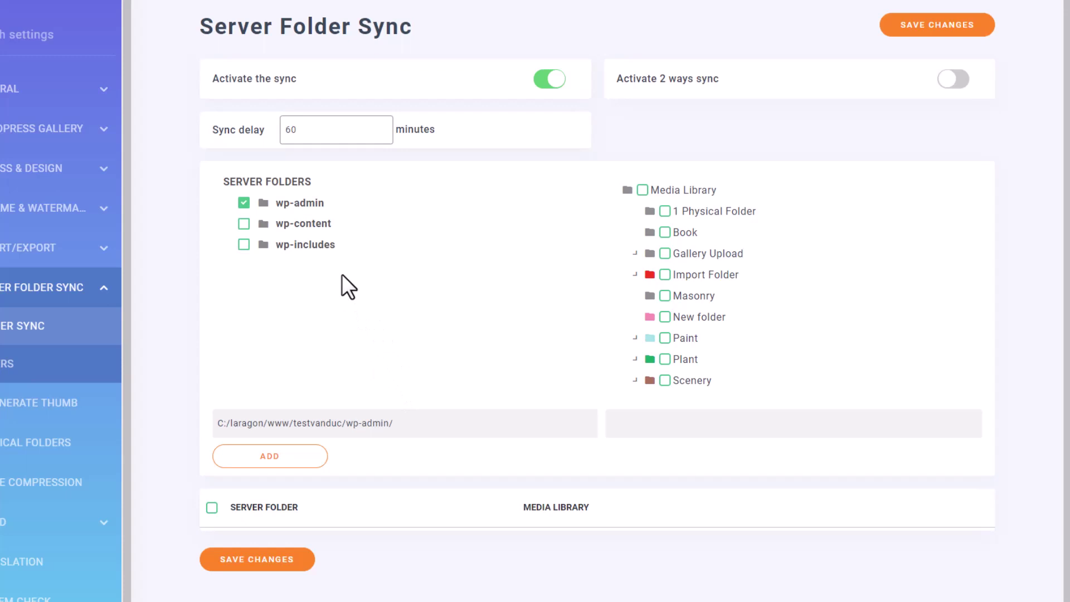
click(664, 254)
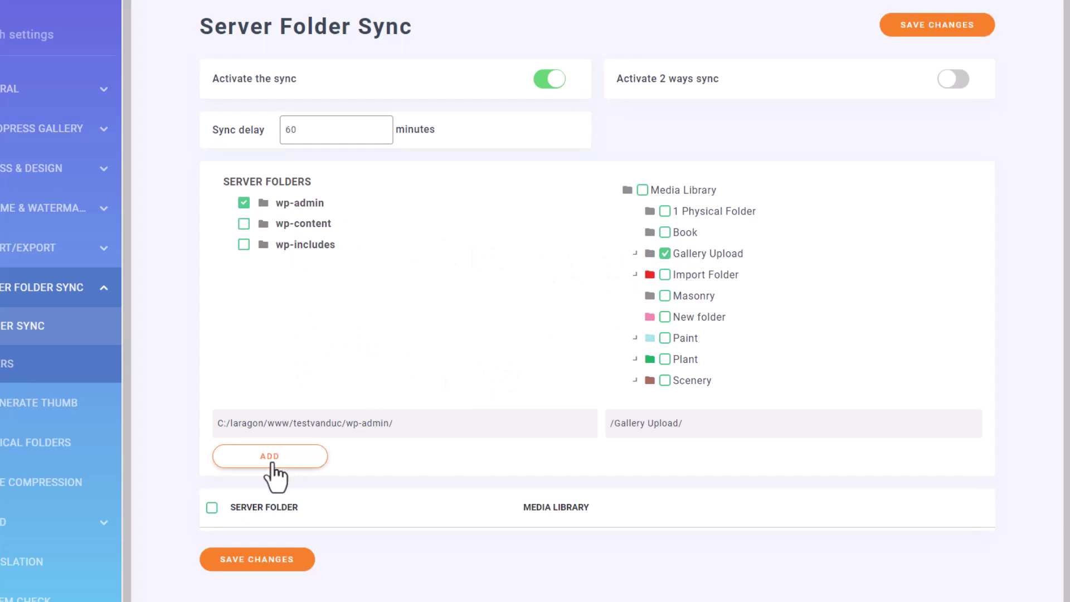
scroll(453, 368, down, 1)
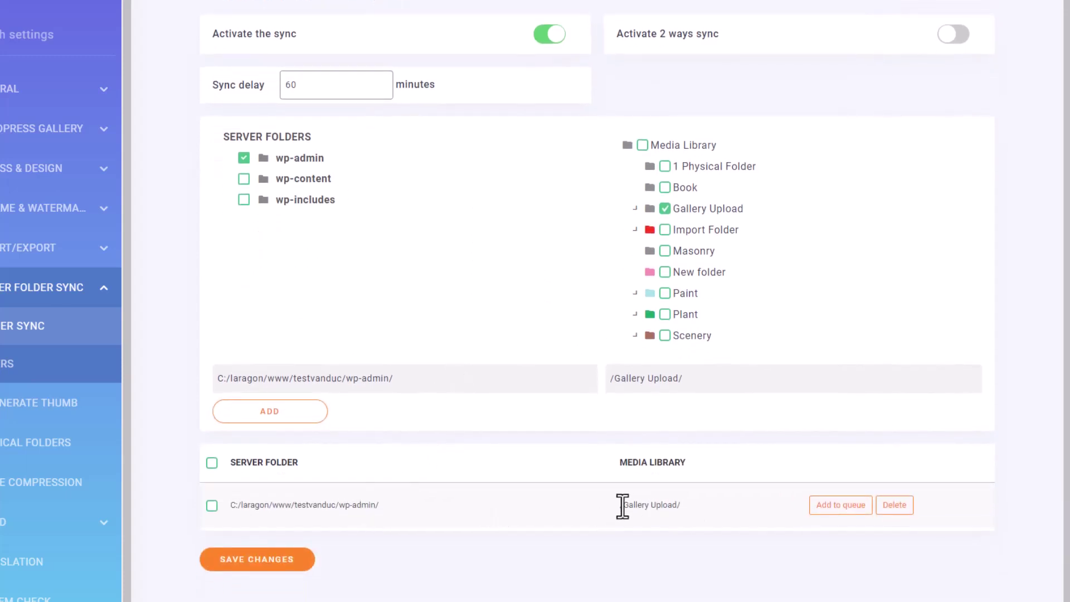
click(835, 505)
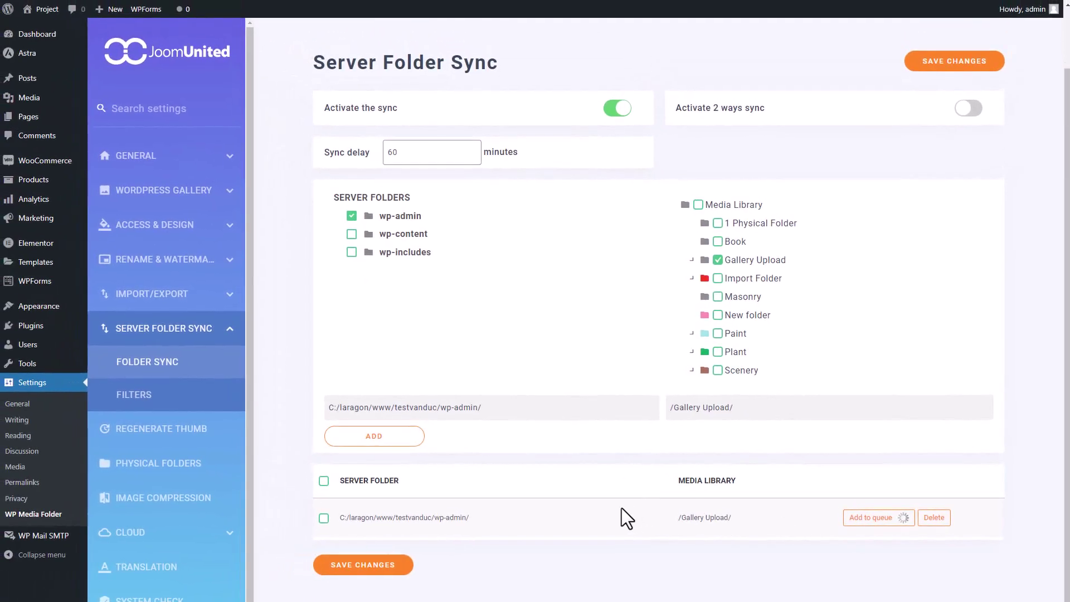
Save the sync settings with the wp-admin to Gallery Upload pairing.
click(393, 562)
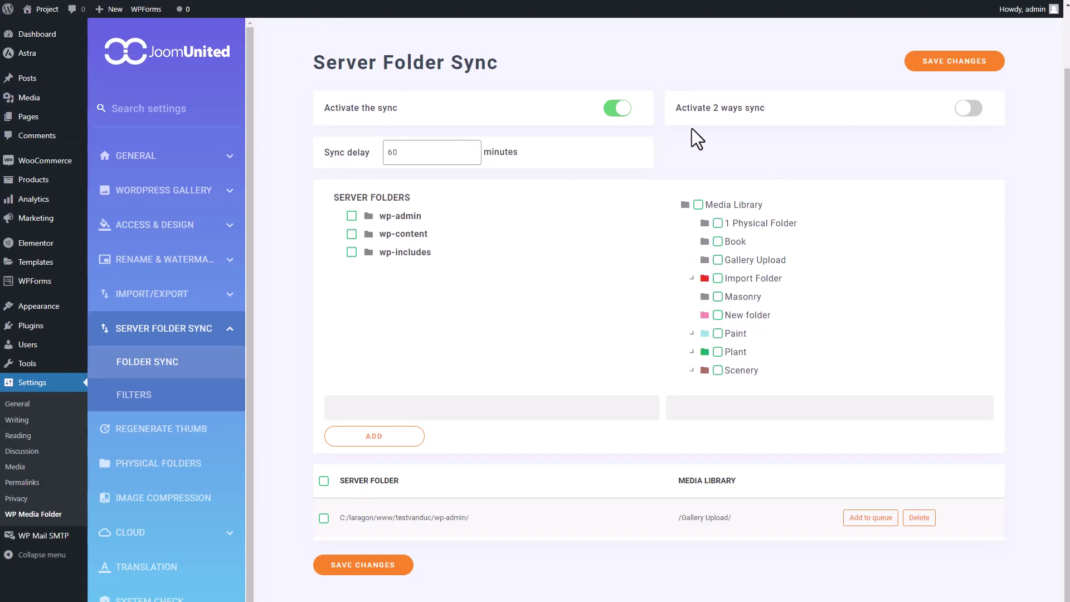
mouse_move(720, 113)
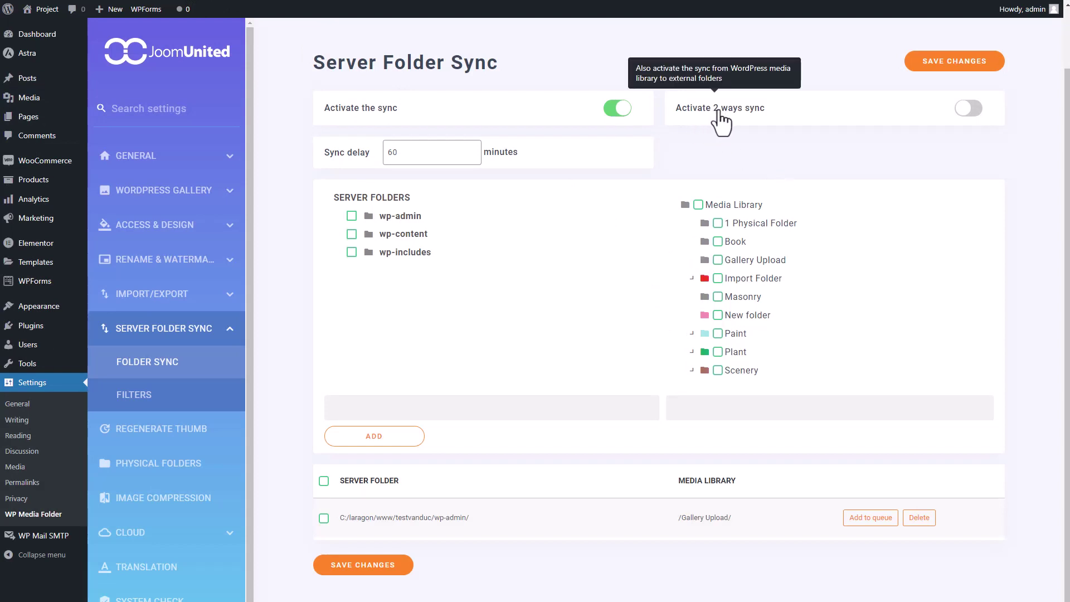
Enable two-way sync and try wp-admin against Gallery Upload, Book and 1 Physical Folder.
click(967, 109)
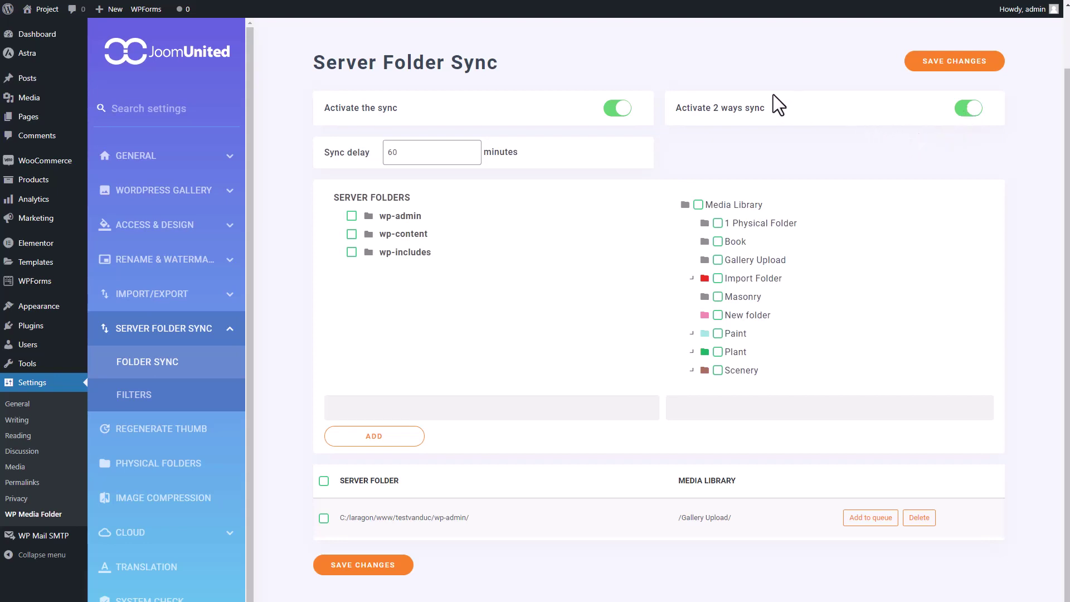
click(351, 215)
click(722, 259)
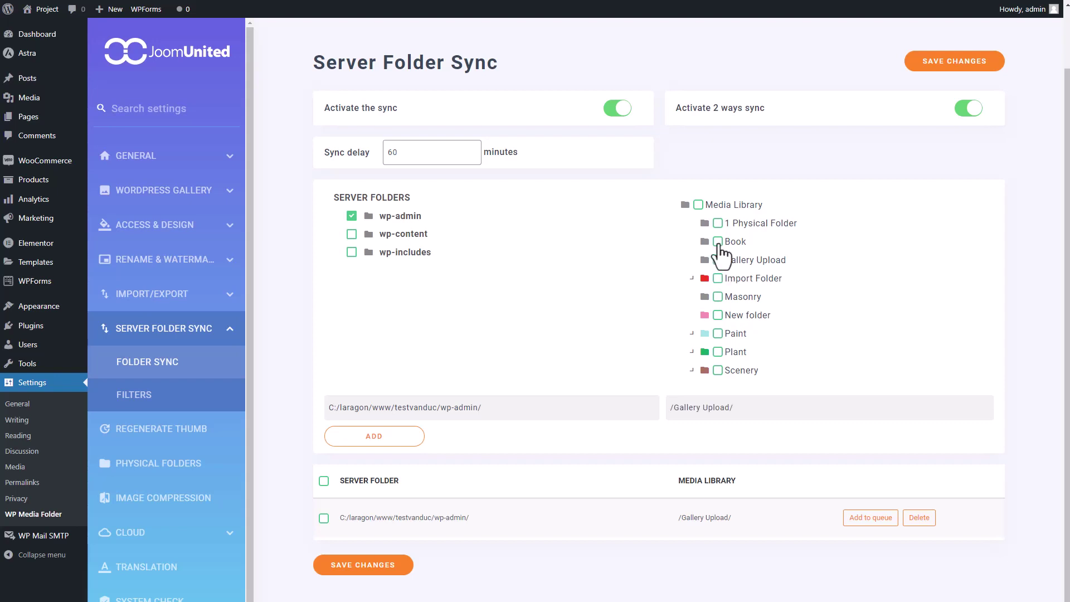
click(717, 241)
click(718, 223)
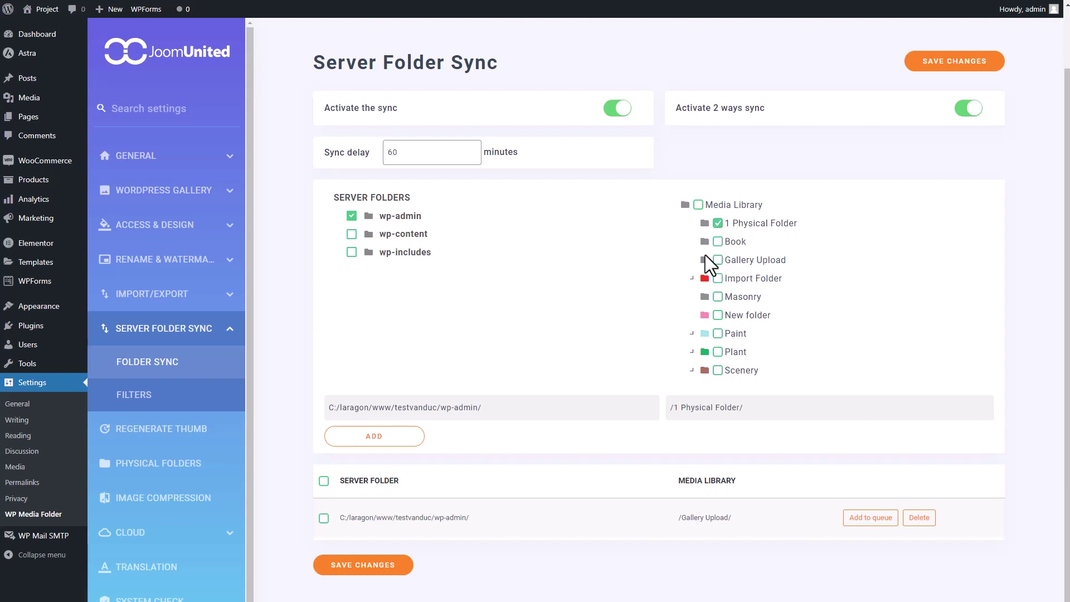
Choose wp-content as the server folder with 1 Physical Folder as the target.
click(351, 233)
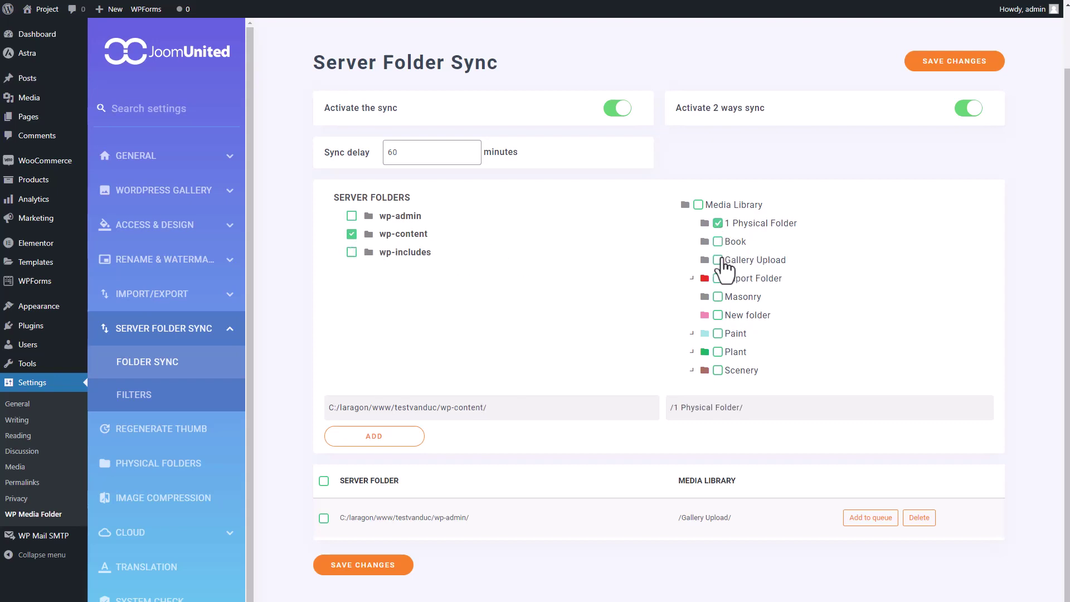
click(722, 260)
click(717, 242)
click(717, 223)
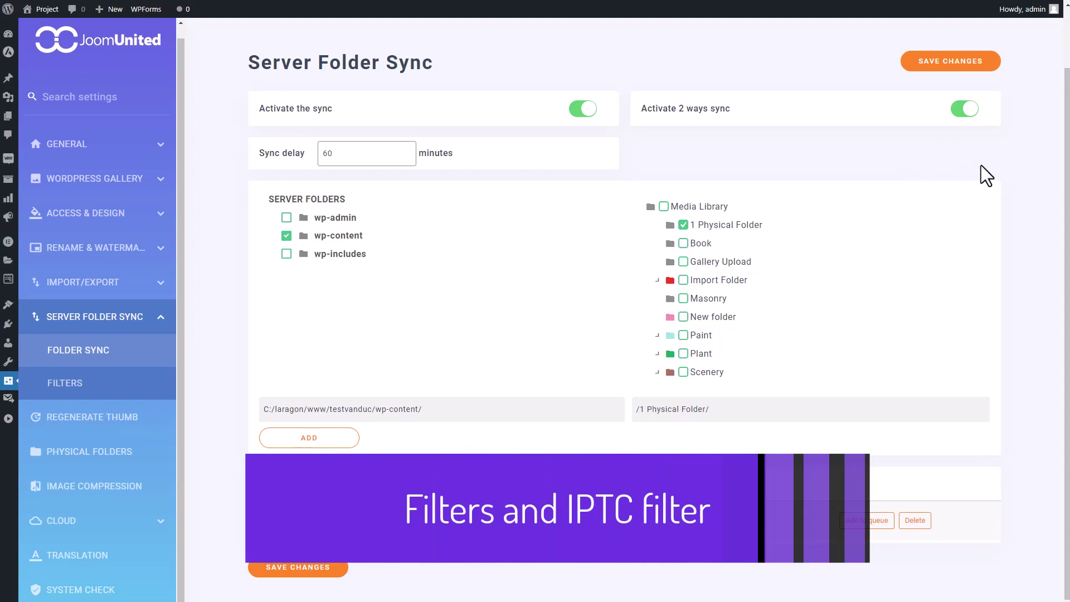
scroll(403, 375, up, 2)
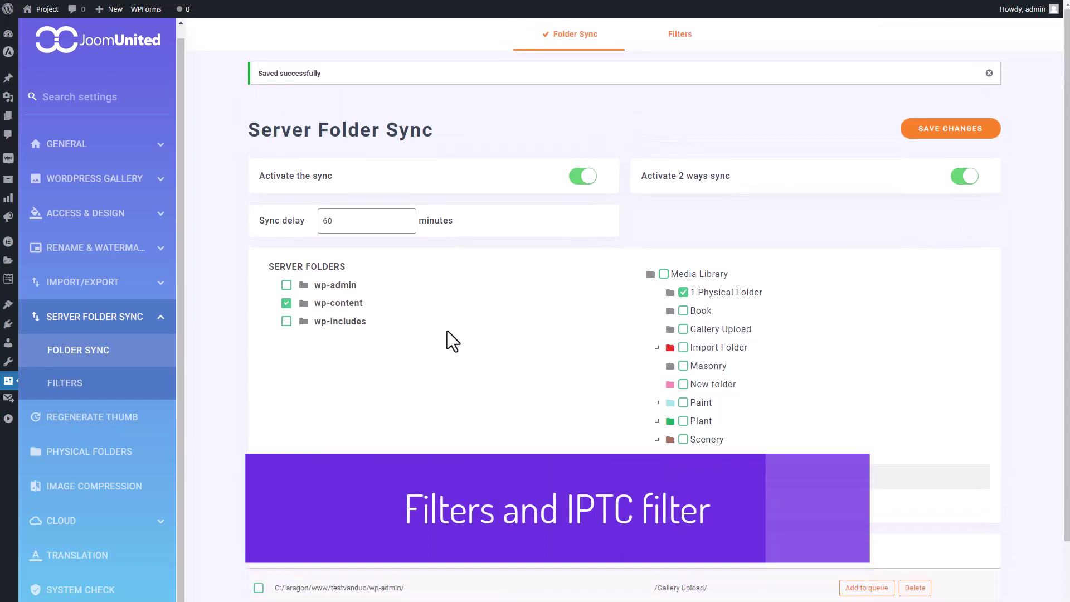
Turn on Enable import IPTC metadata in the sync filter settings.
click(676, 50)
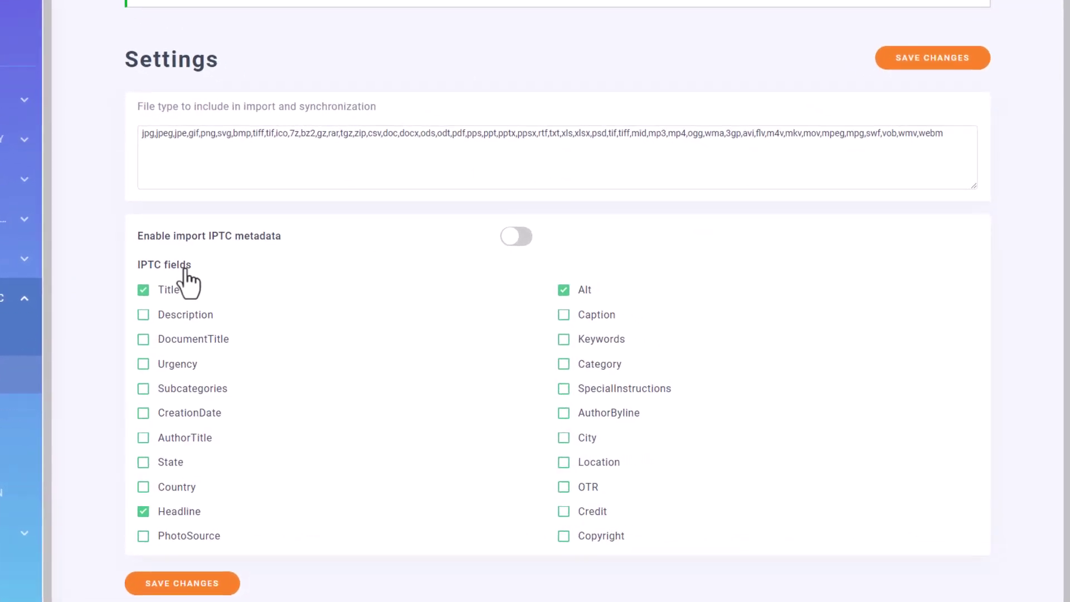
mouse_move(234, 238)
click(513, 238)
mouse_move(237, 239)
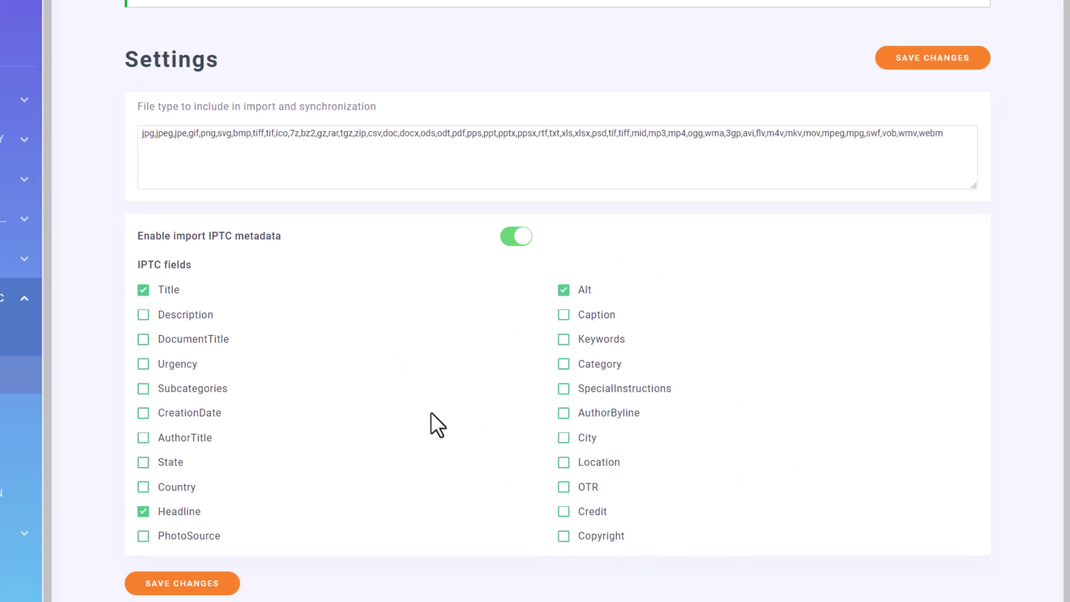
Add Urgency, Subcategories, AuthorByline, City and Location to the imported IPTC fields.
click(163, 364)
click(166, 389)
click(584, 415)
click(589, 440)
click(595, 464)
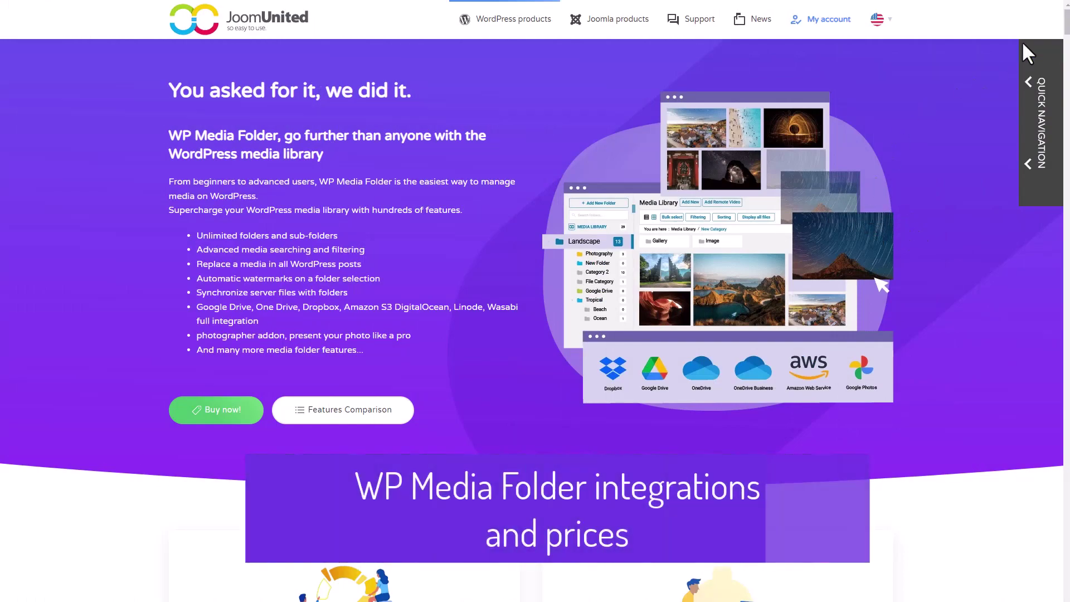
Scroll the WP Media Folder product page to the cloud connectors and 3rd Party Plugin Integrations.
drag(1065, 39, 1043, 348)
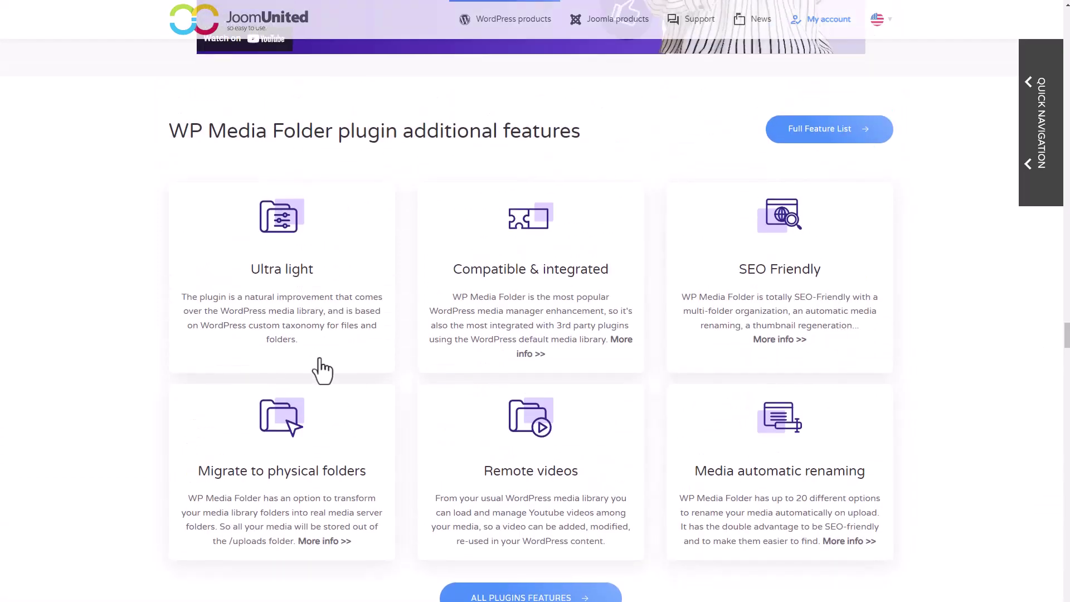
scroll(878, 306, down, 12)
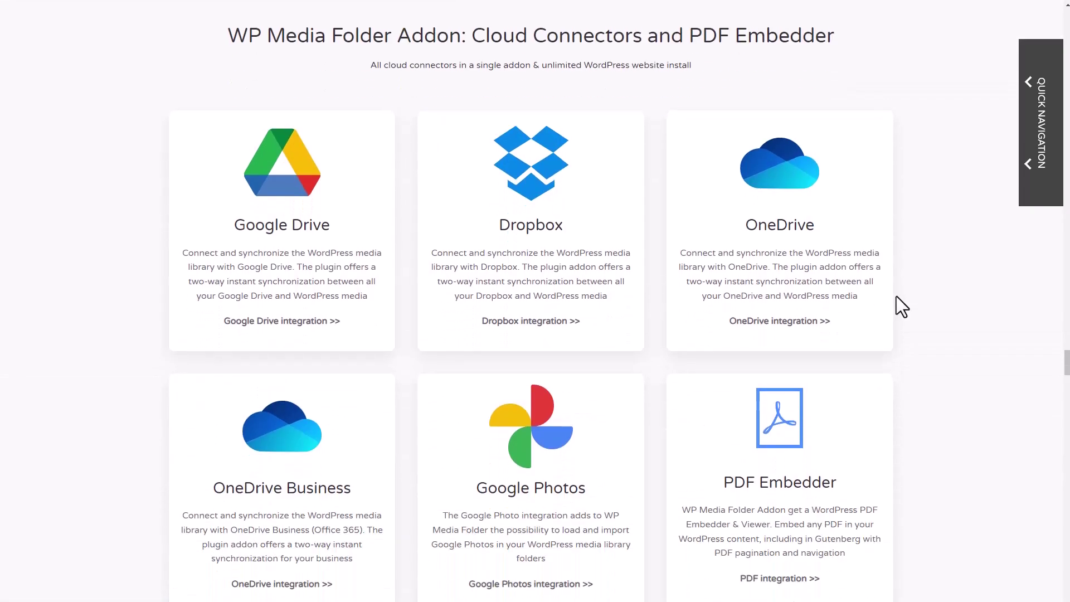
scroll(791, 341, up, 2)
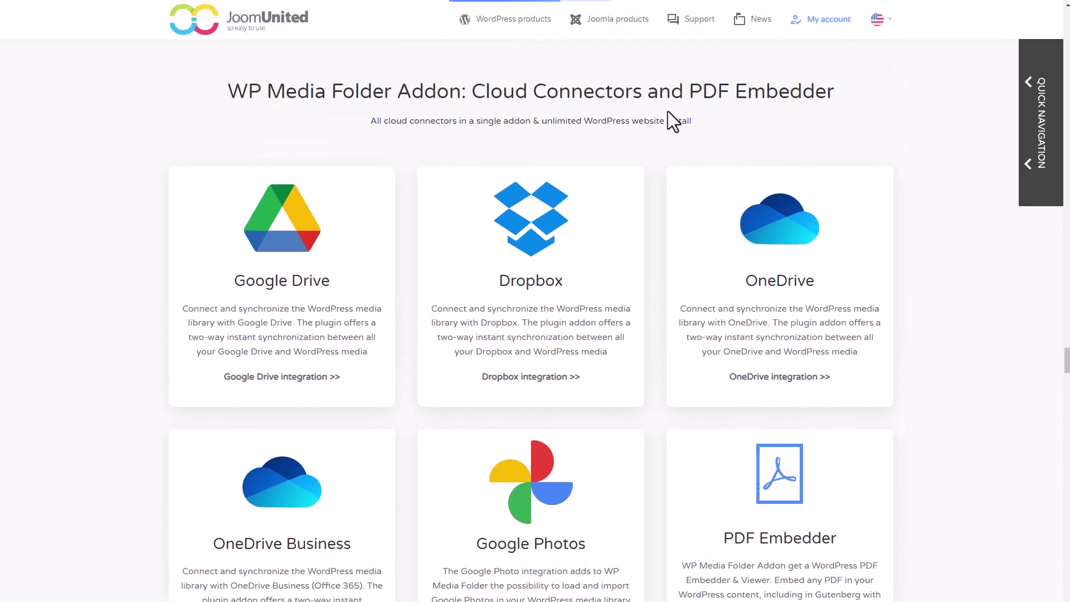
scroll(682, 223, down, 3)
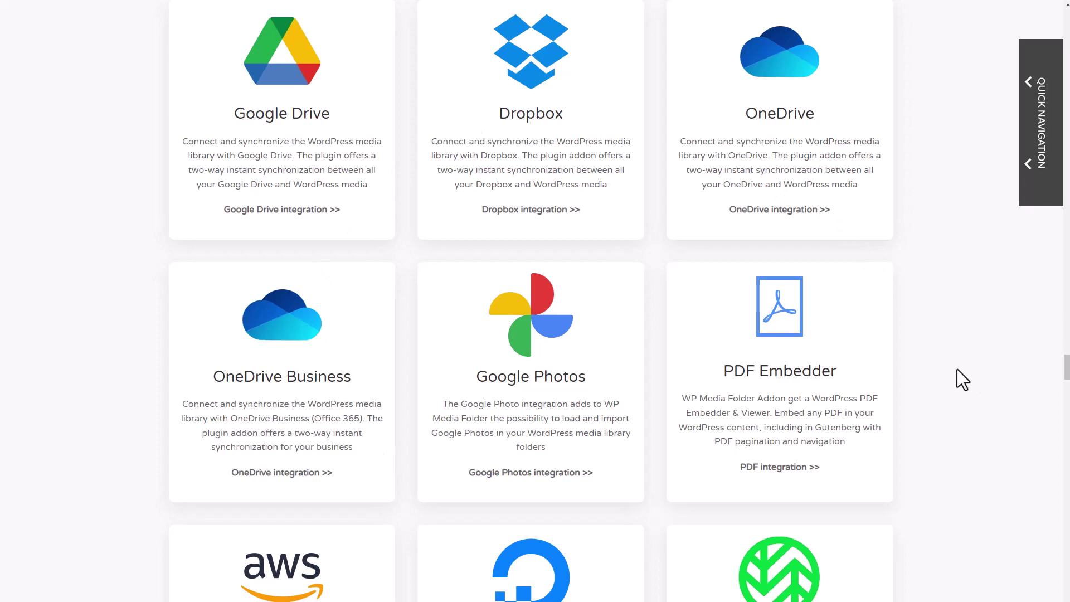
scroll(948, 350, down, 10)
scroll(948, 349, up, 4)
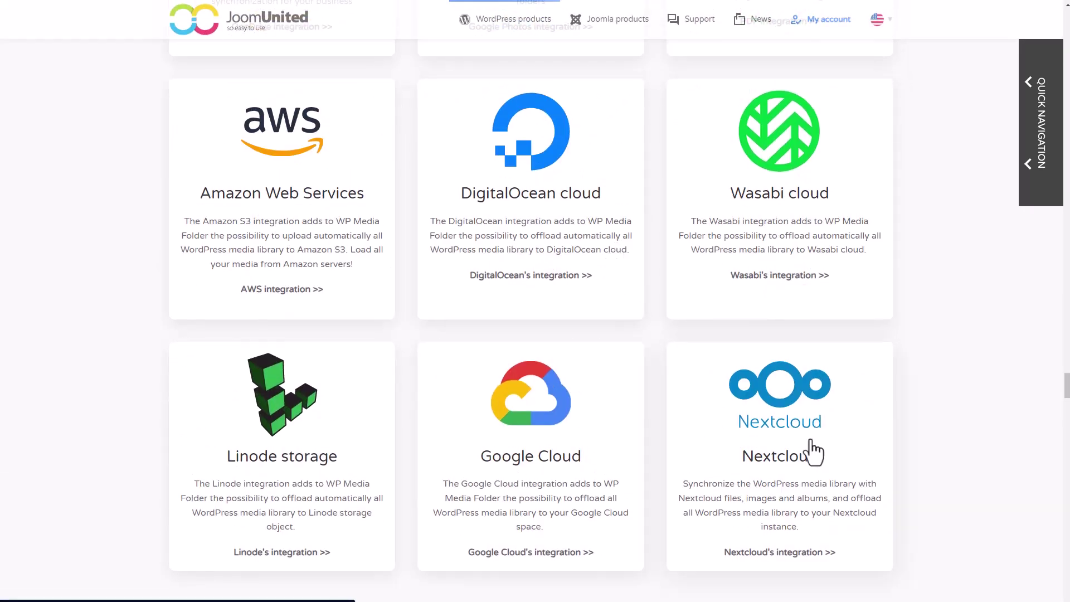
scroll(353, 270, up, 5)
scroll(645, 375, down, 13)
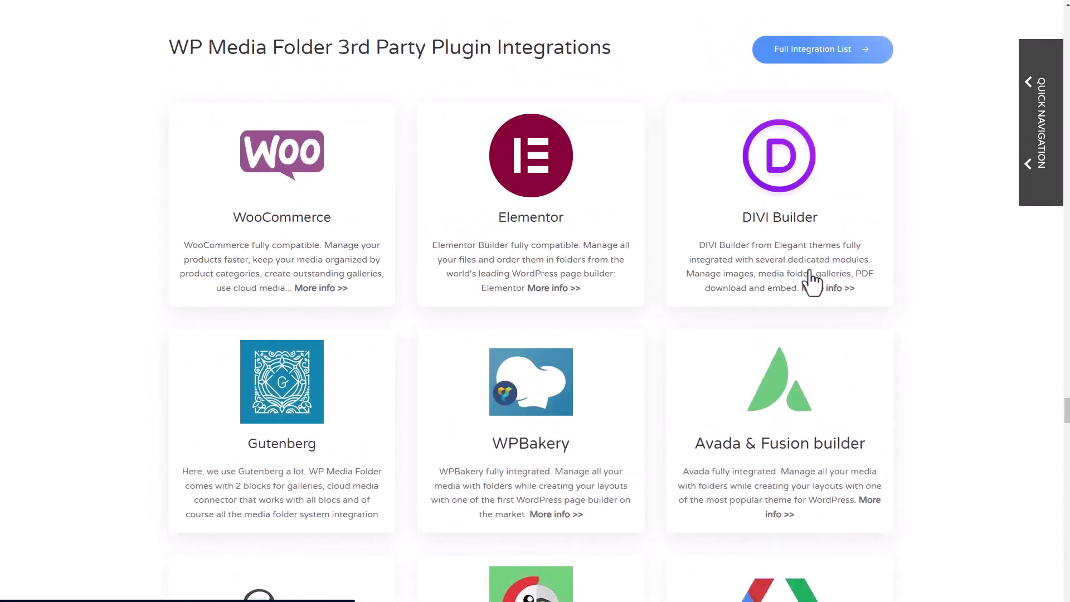
Review the $49 plugin-only and $69 Plugin + All Addons pricing cards.
scroll(810, 304, down, 7)
scroll(808, 300, down, 20)
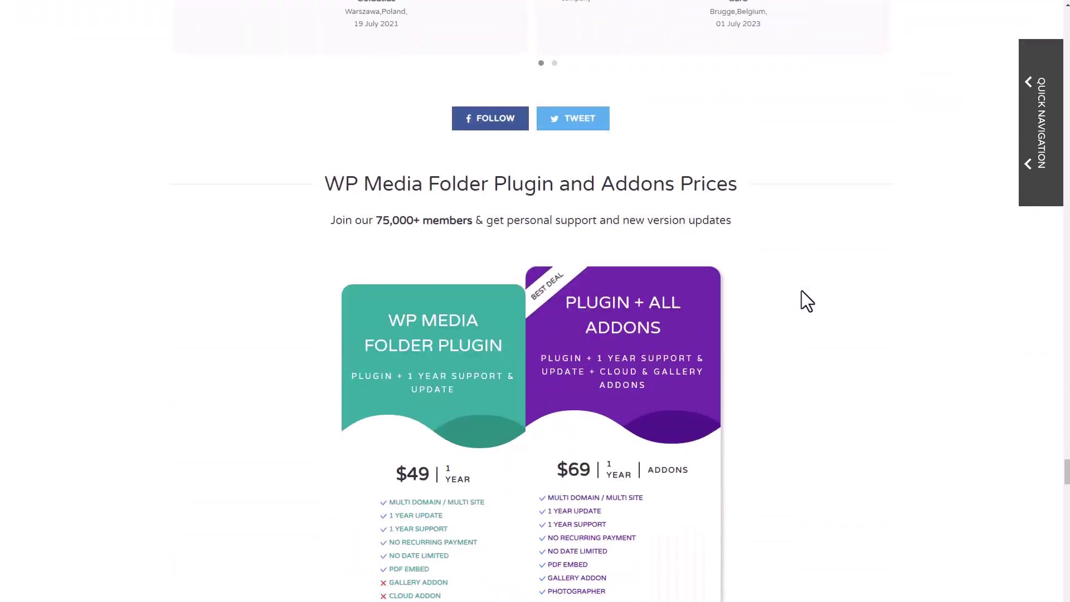
scroll(801, 293, down, 1)
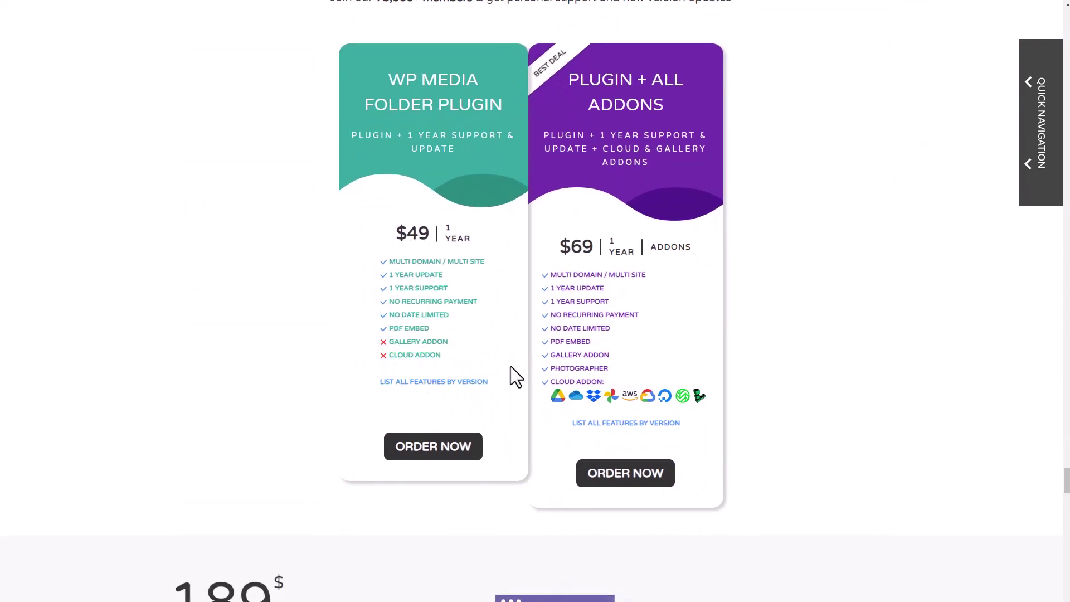
mouse_move(578, 362)
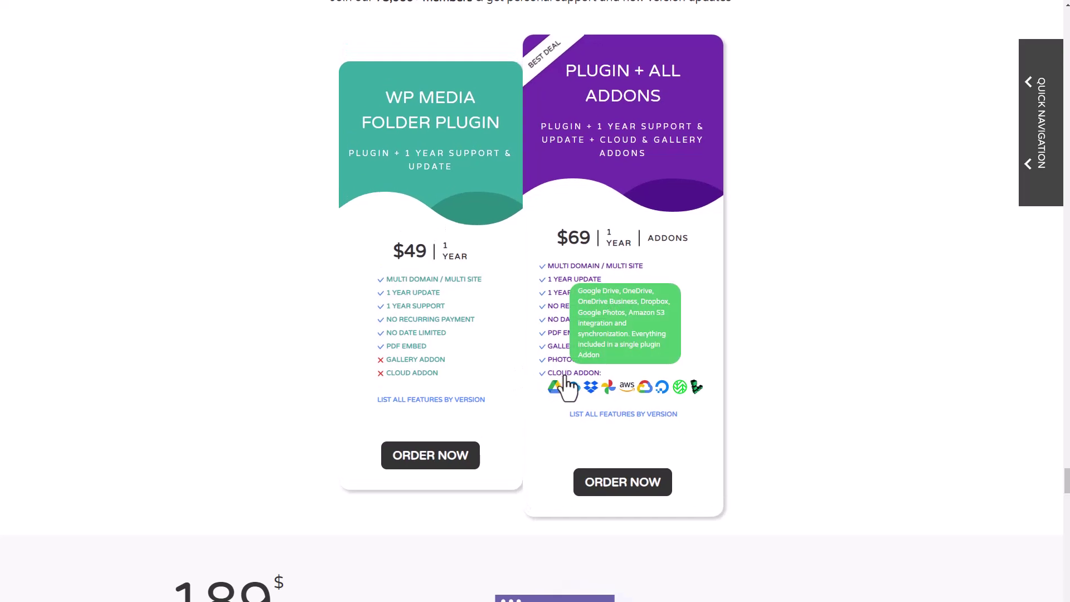